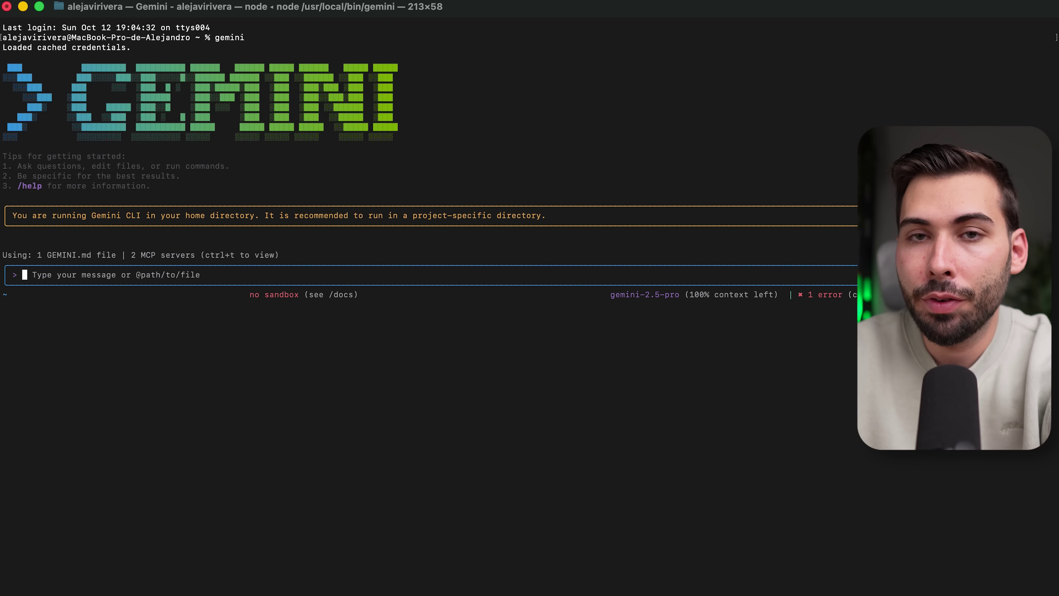
Run /extensions list in the Gemini session and review the names and status of the installed extensions
text(/ex)
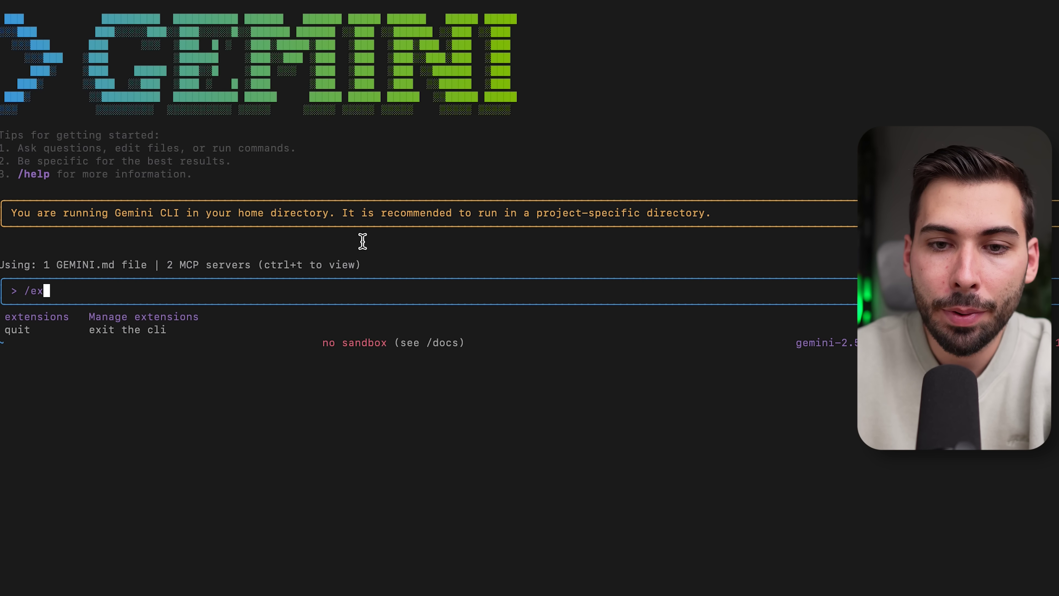
key(Tab)
text(list)
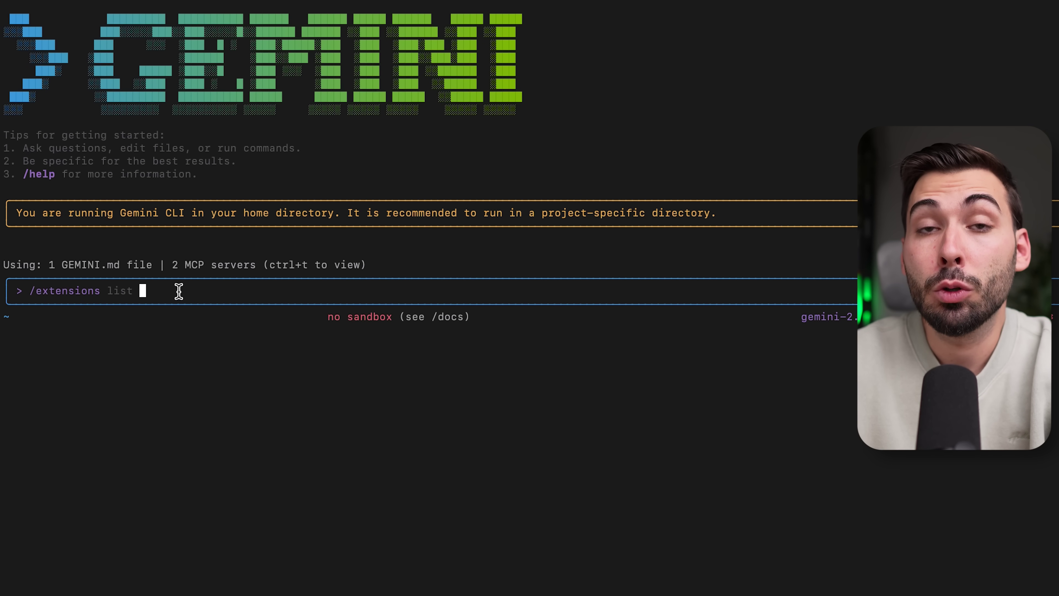
key(Return)
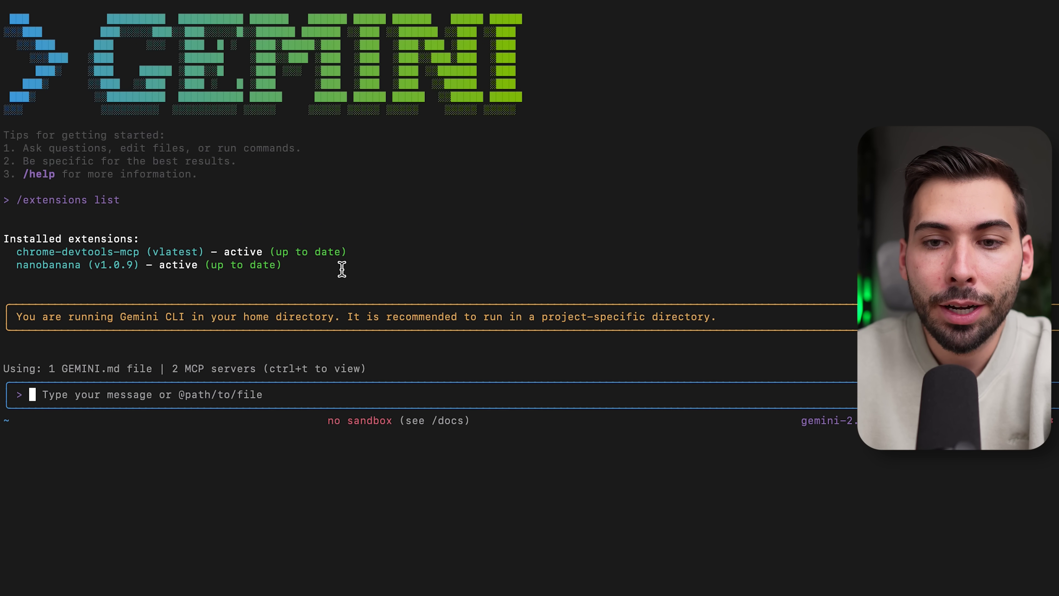
drag(341, 269, 241, 268)
drag(78, 261, 5, 238)
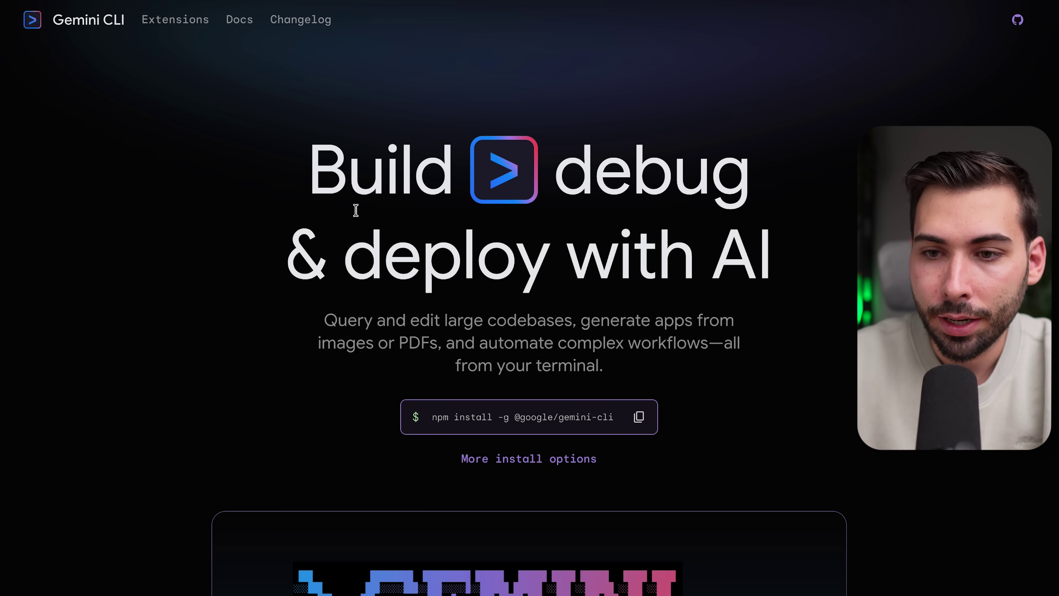
Open the extension browser on the Gemini CLI website and look through the available extensions
click(183, 22)
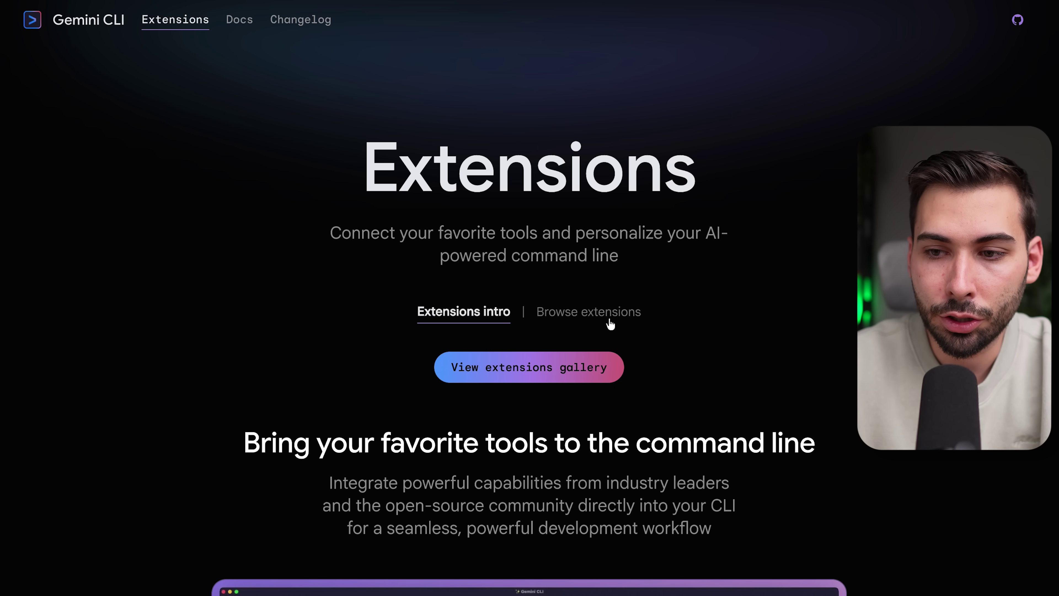
click(598, 318)
scroll(600, 318, down, 5)
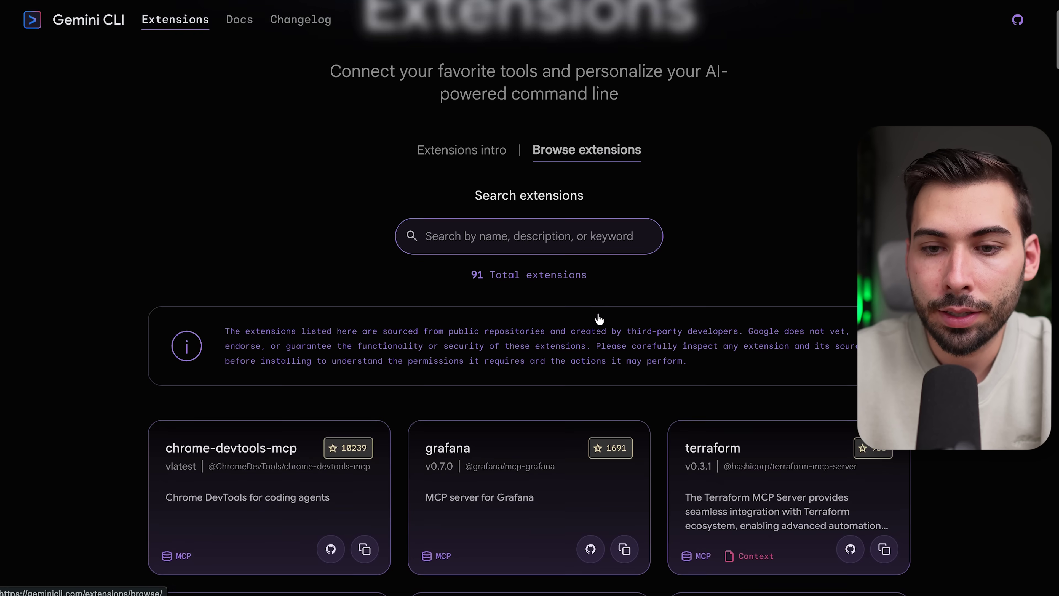
scroll(599, 319, down, 4)
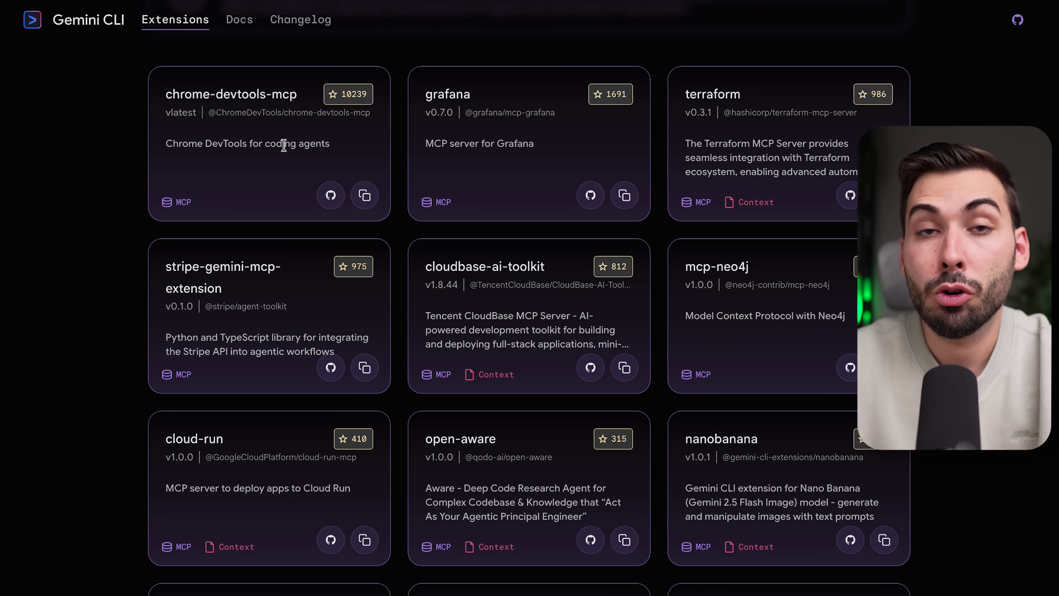
scroll(292, 146, down, 1)
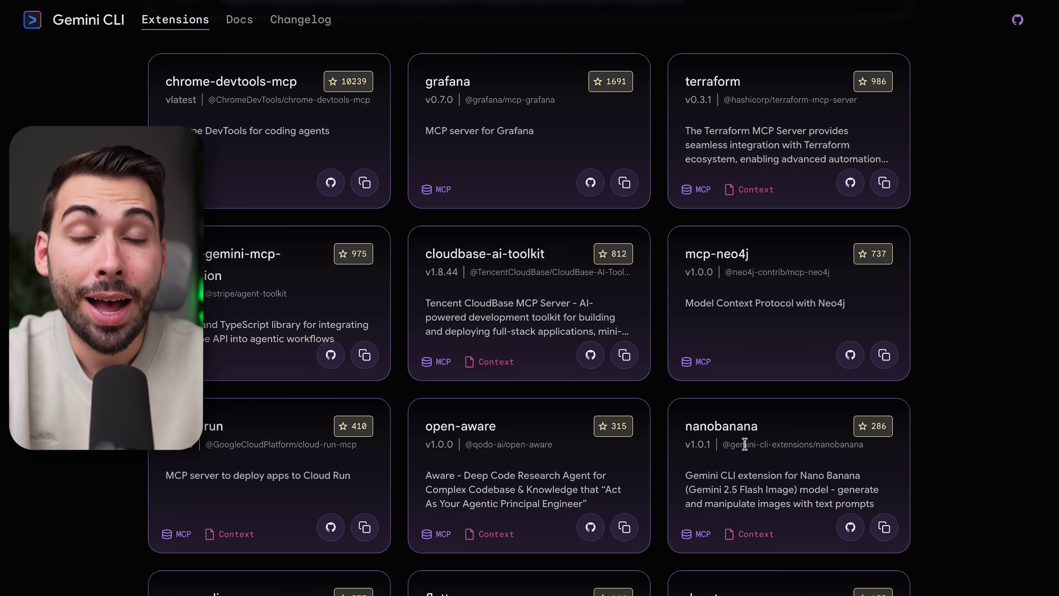
scroll(417, 331, down, 1)
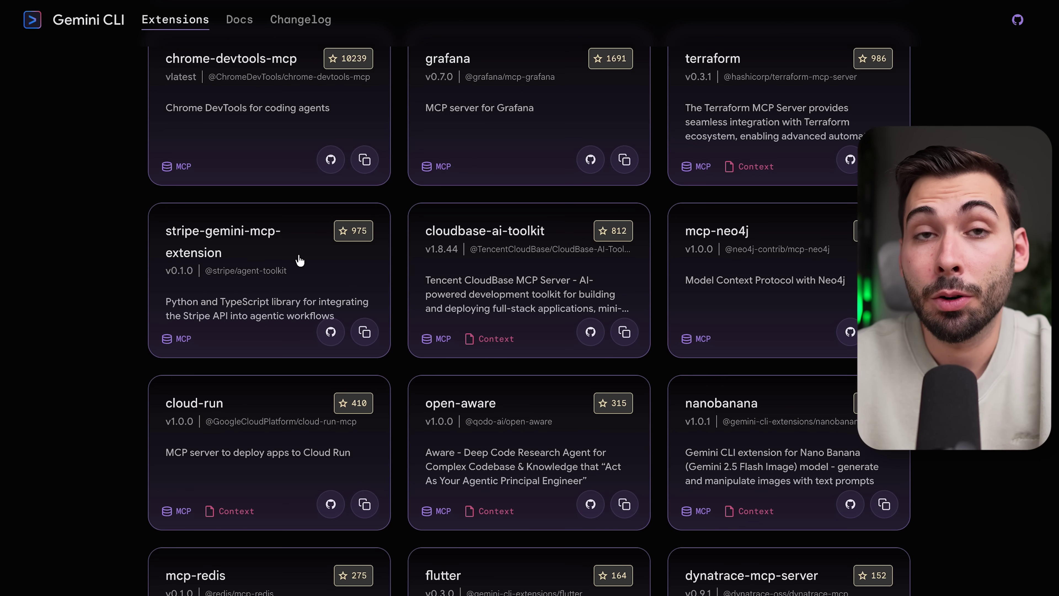
scroll(386, 333, down, 20)
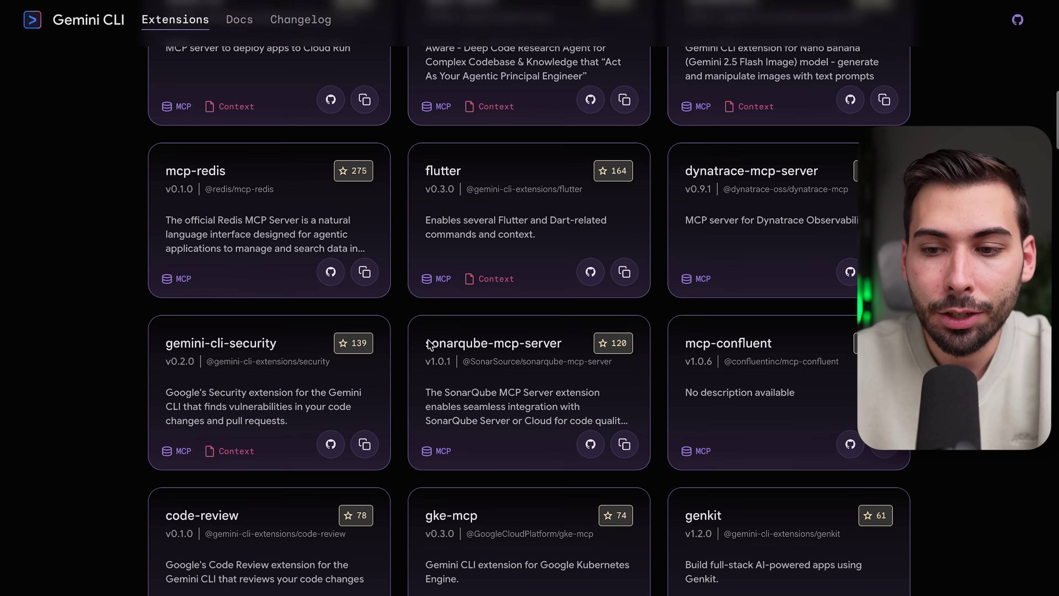
scroll(430, 345, down, 10)
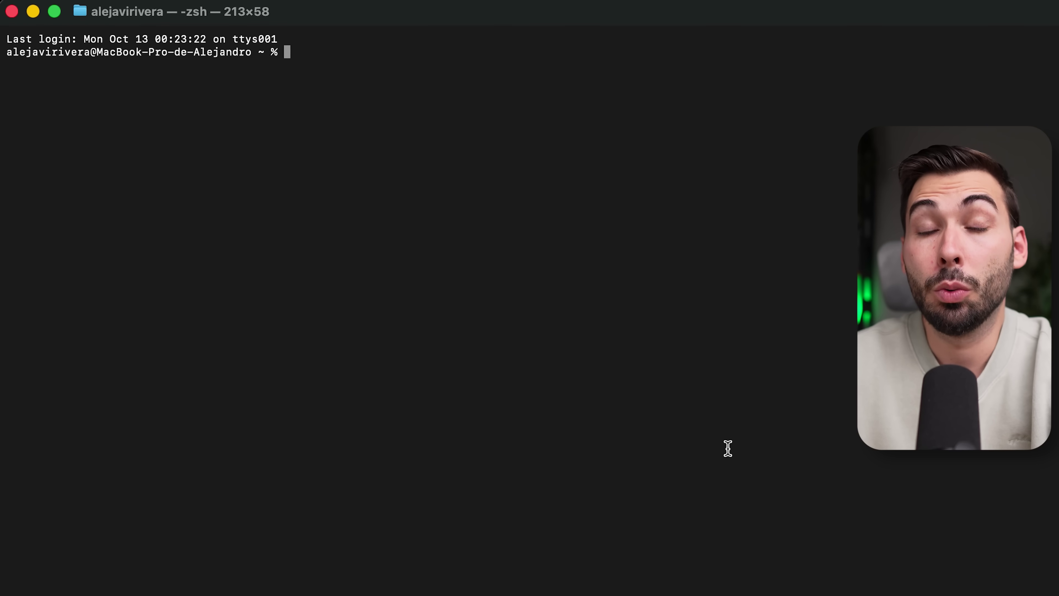
text(gemini extensions install https://github.com/gemini-cli-extensions/looker)
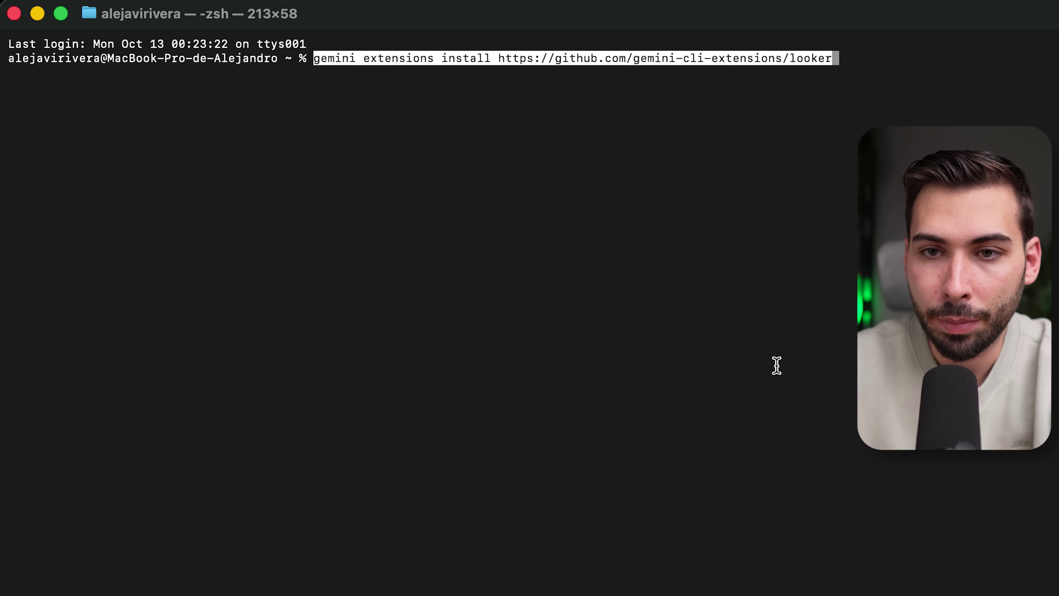
key(Return)
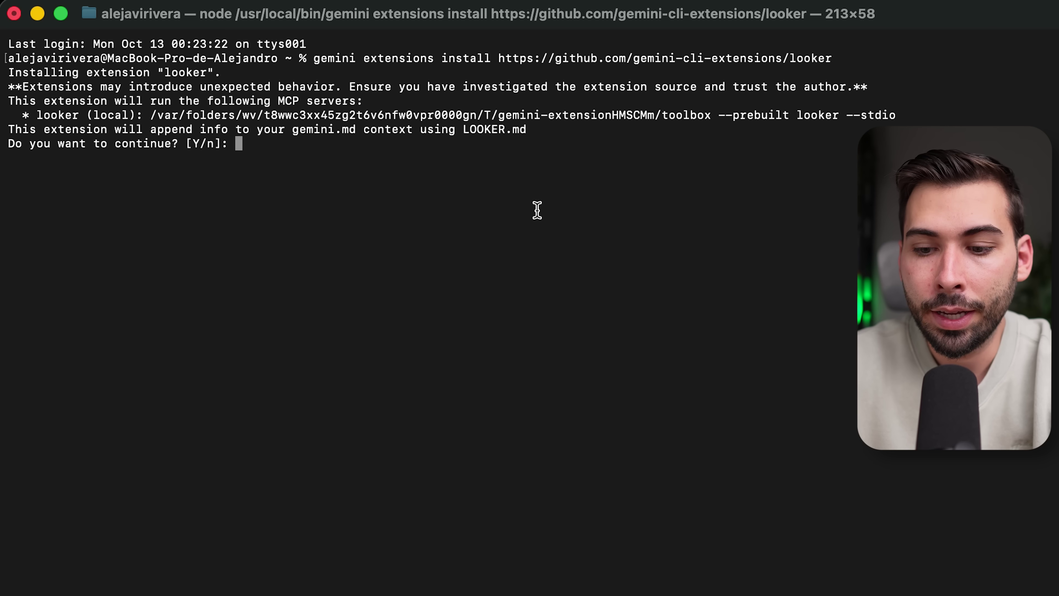
text(y)
key(Return)
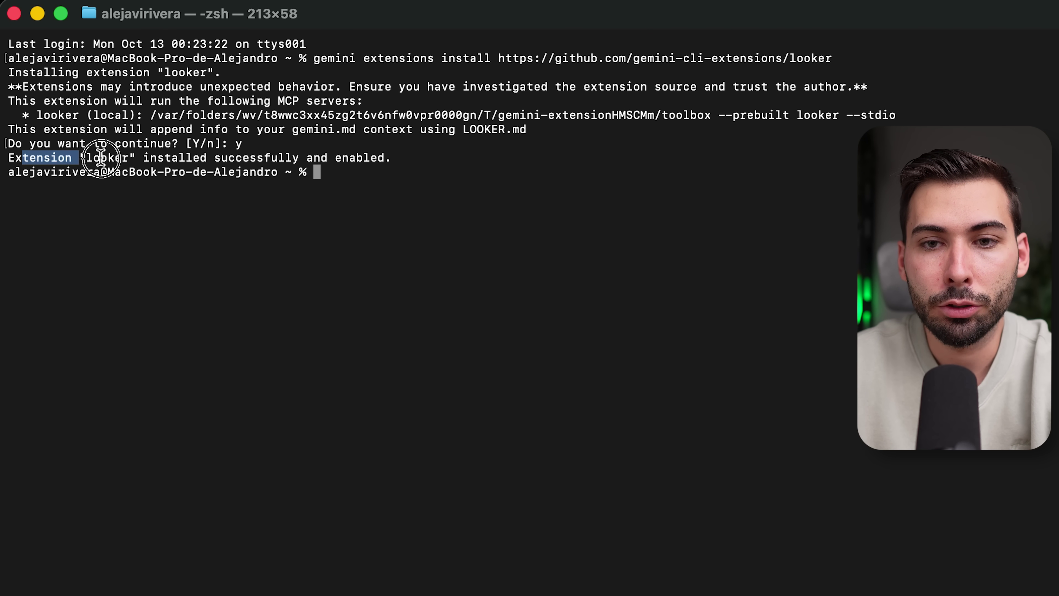
drag(101, 158, 329, 155)
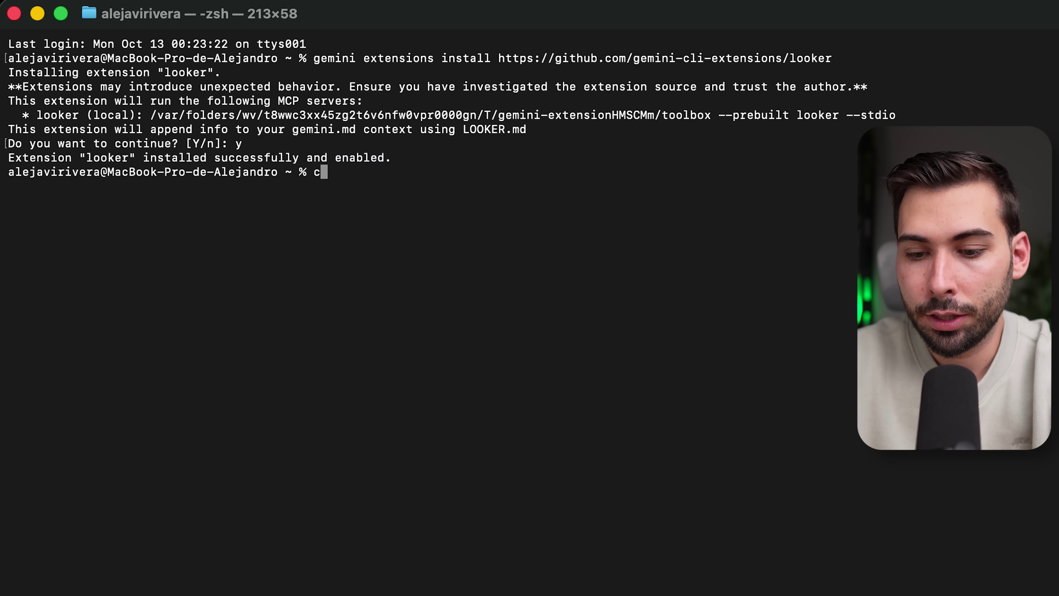
Relaunch Gemini in a cleared terminal and list its installed extensions with /extensions list
text(clear)
key(Return)
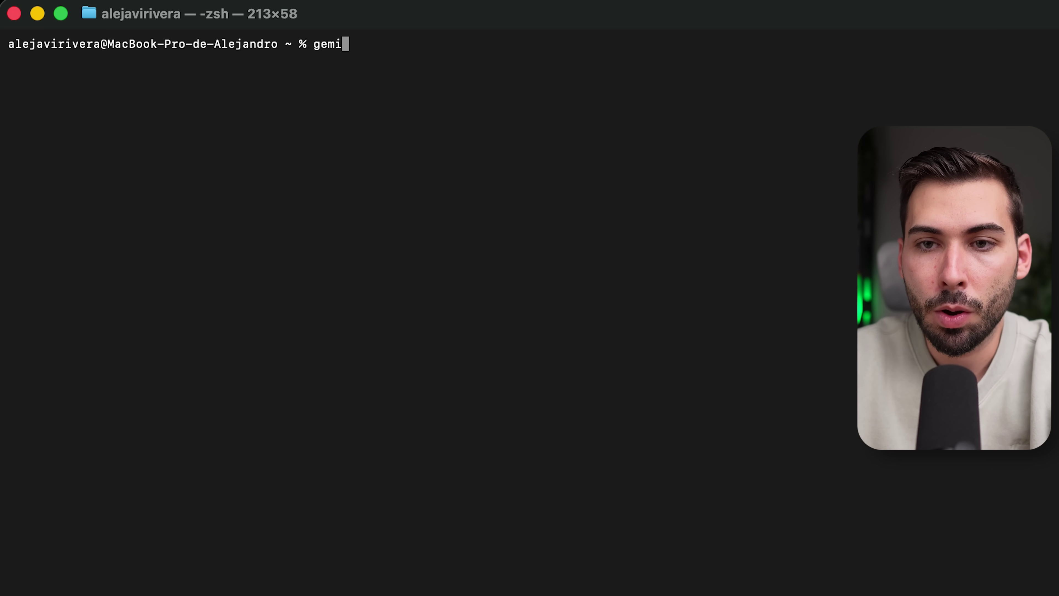
text(/e)
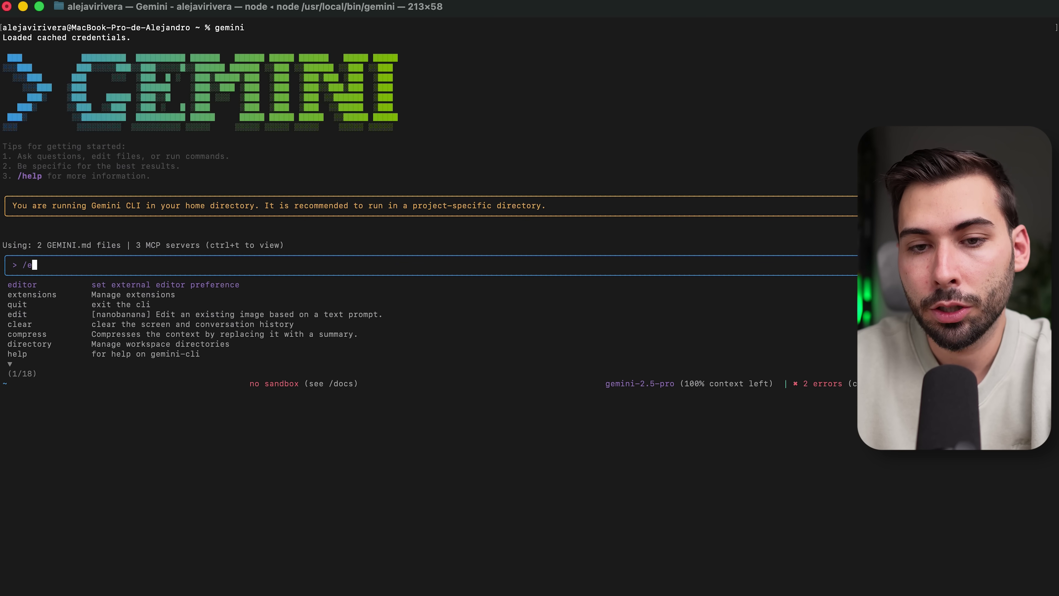
text(x)
key(Tab)
key(Return)
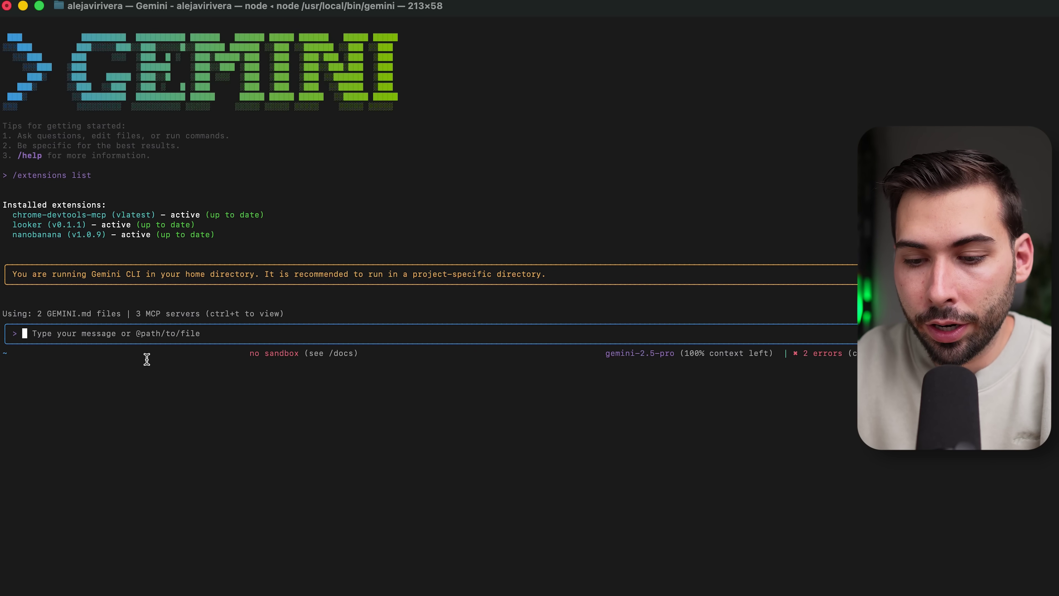
Show the configured MCP servers with their tool descriptions and examine the chrome-devtools and nanobanana tools
key(ctrl+t)
scroll(194, 184, up, 10)
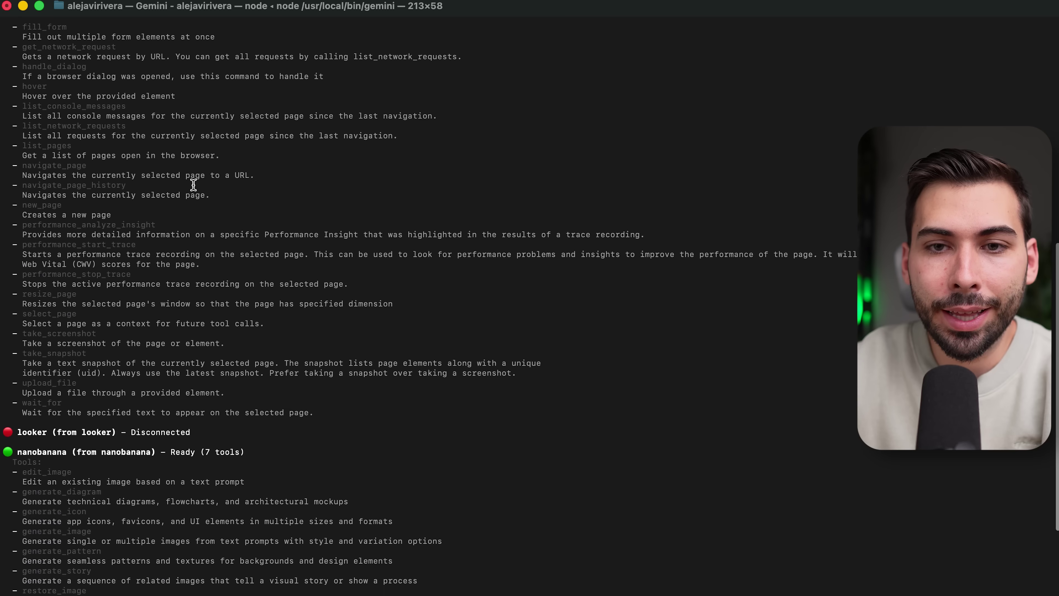
scroll(193, 184, up, 3)
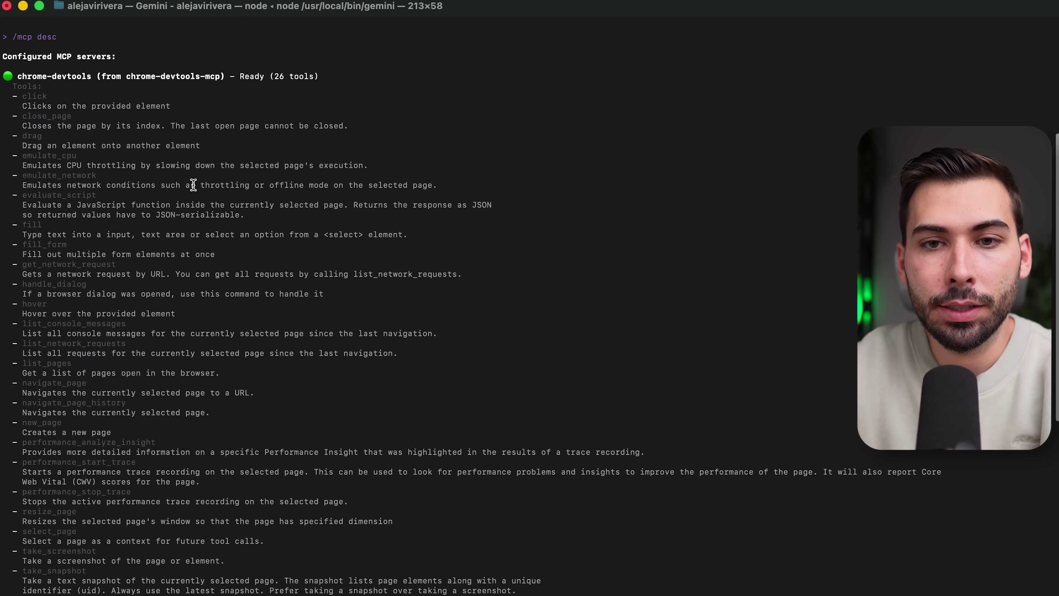
scroll(193, 185, down, 2)
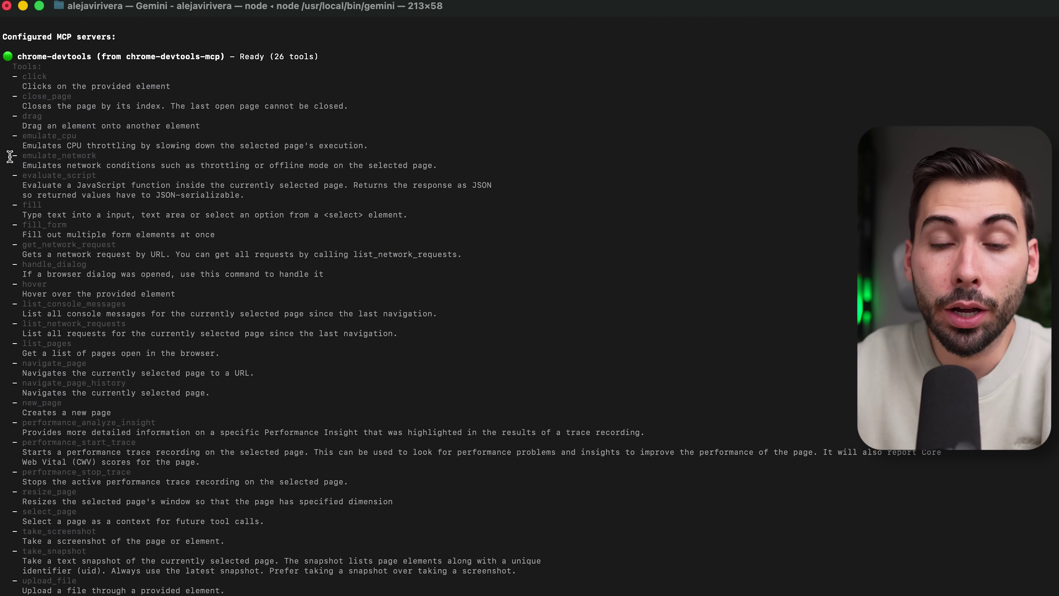
drag(15, 62, 300, 569)
click(160, 201)
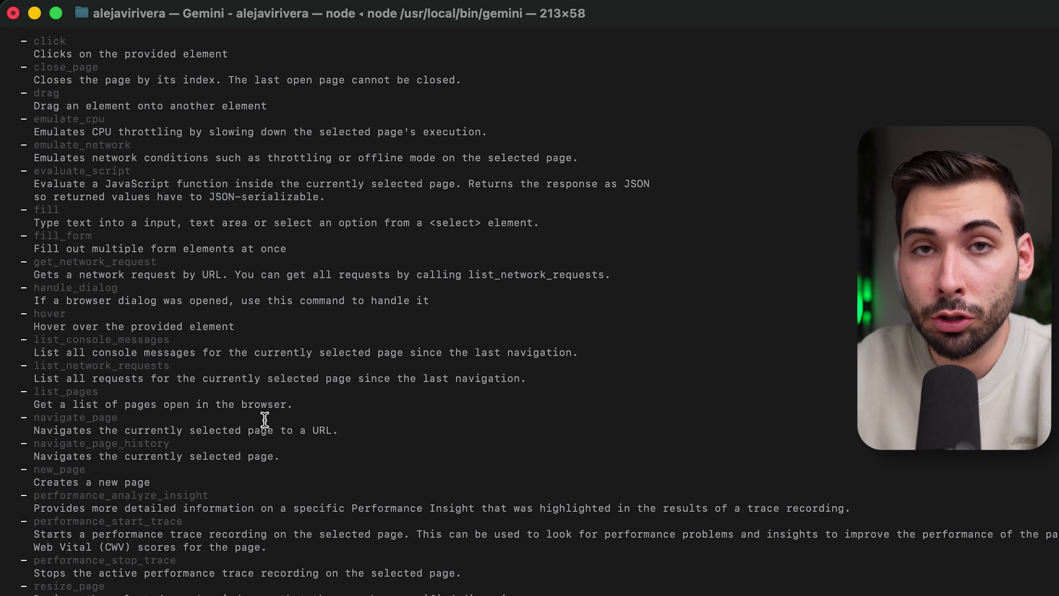
scroll(265, 419, down, 10)
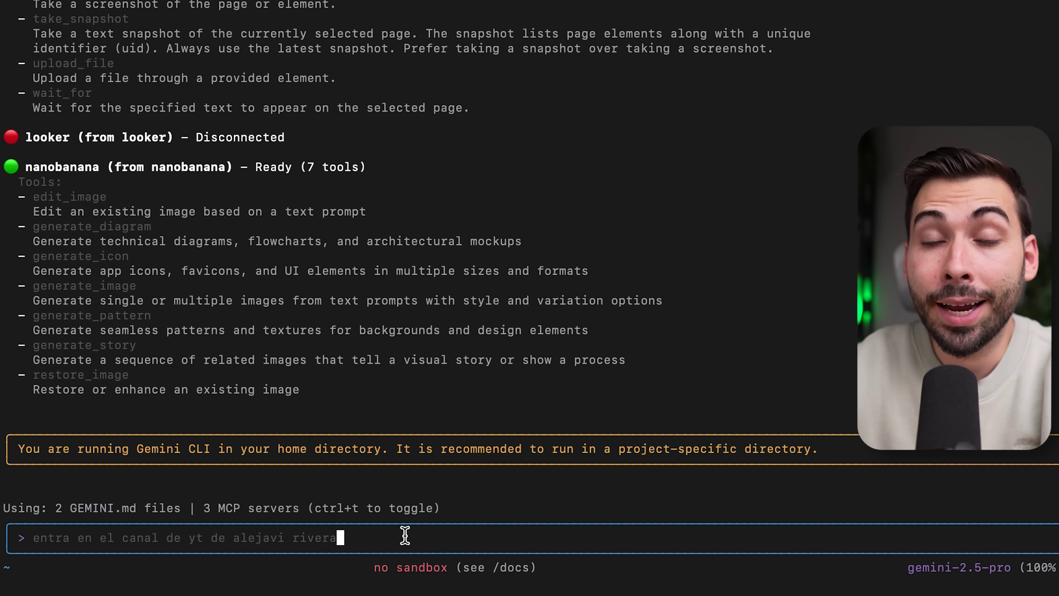
Ask Gemini to enter the creator's YouTube channel and always allow all tools from the chrome-devtools server
key(Return)
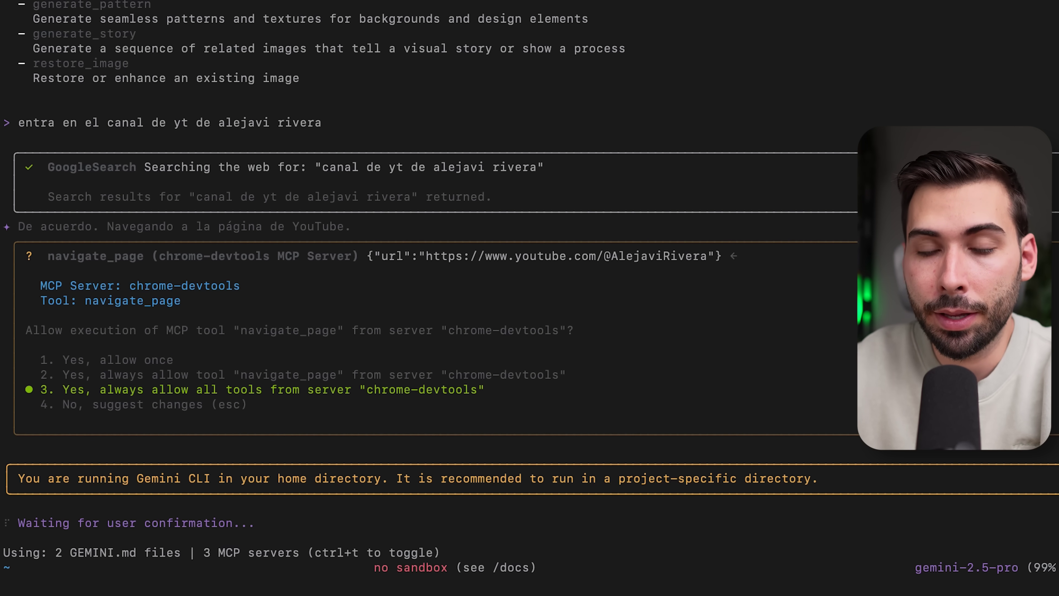
key(Return)
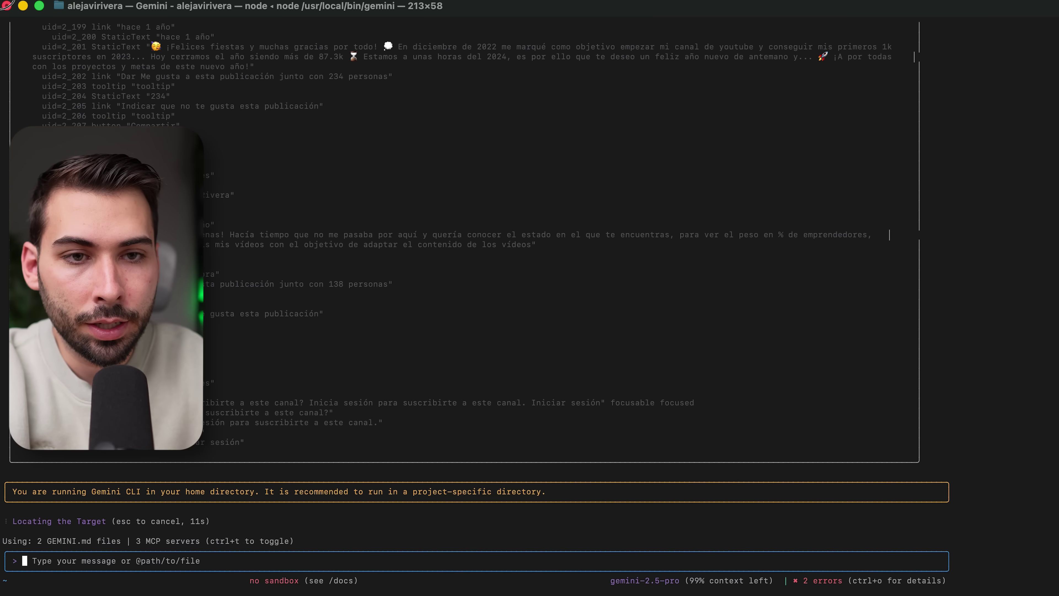
Place the terminal beside the automated Chrome window and go back from the sign-in page to the YouTube channel
drag(385, 47, 679, 2)
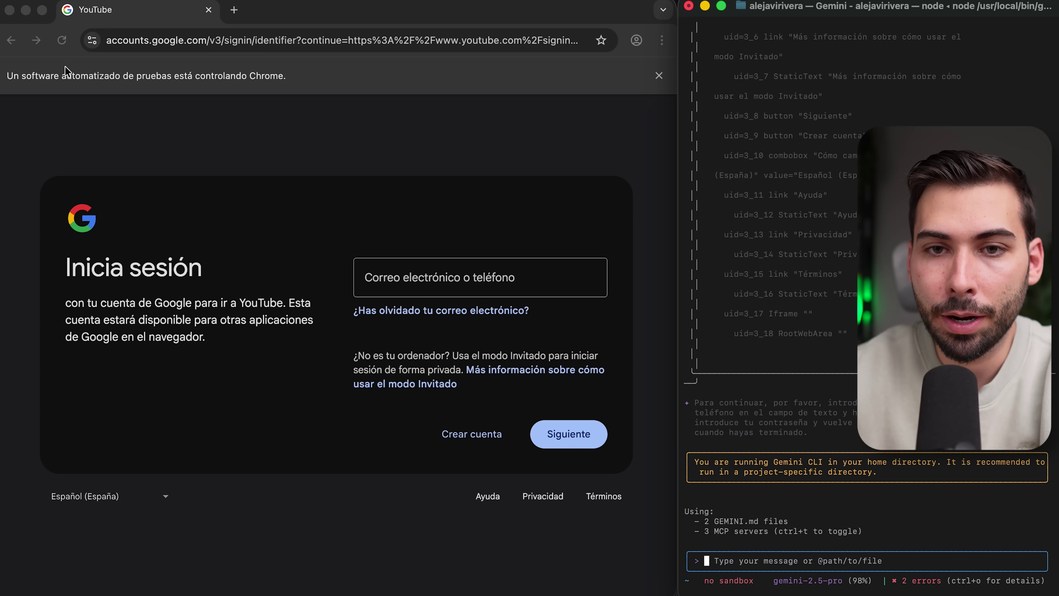
click(11, 40)
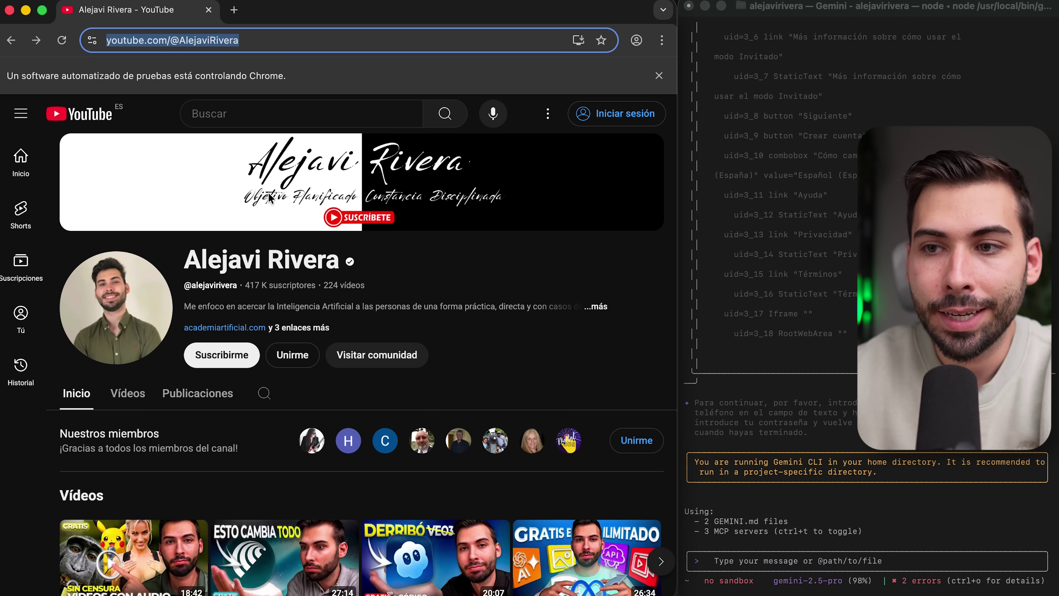
scroll(366, 275, down, 3)
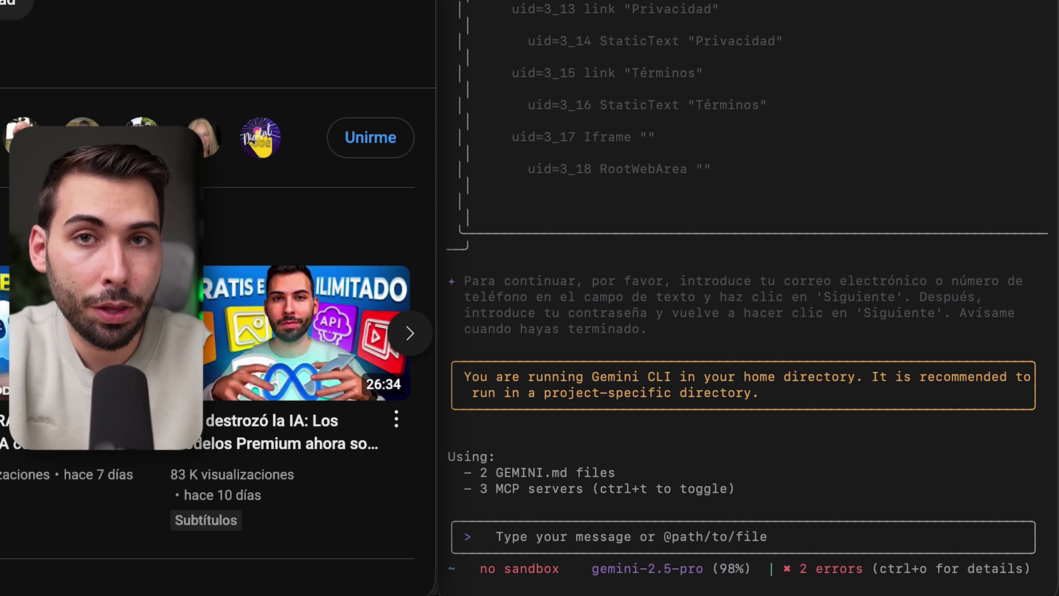
Send Gemini the request "podrías abrir el vídeo más visto en su canal?"
click(731, 557)
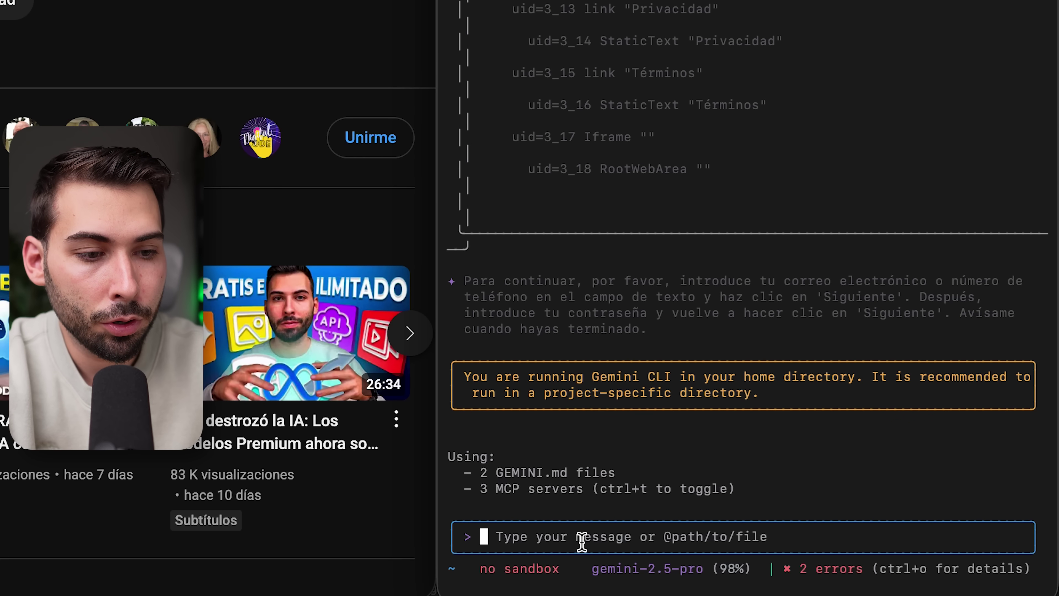
text(podrías abrir el vídeo más visto en su canal?)
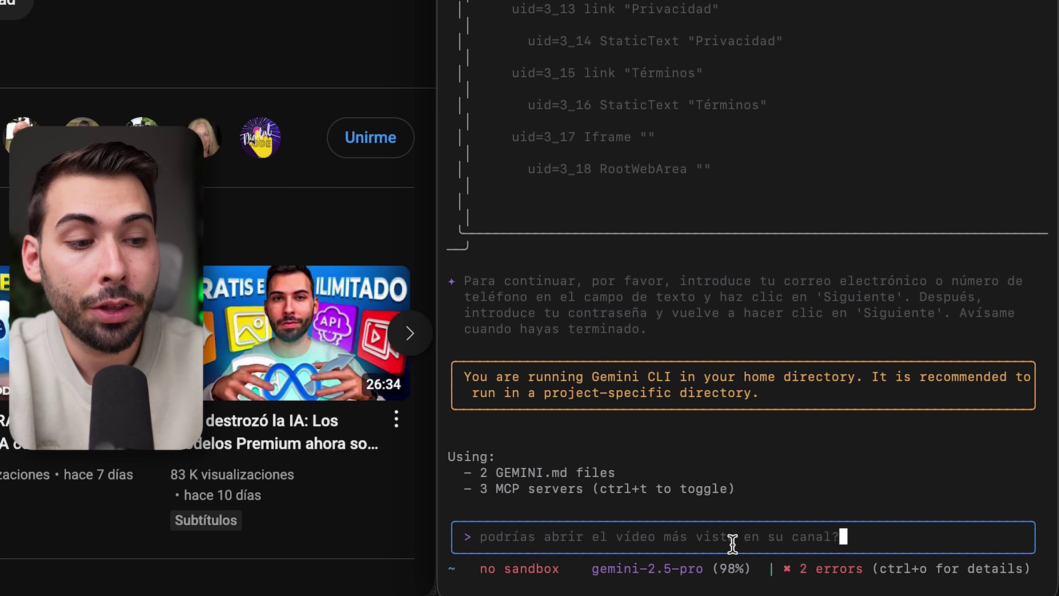
key(Return)
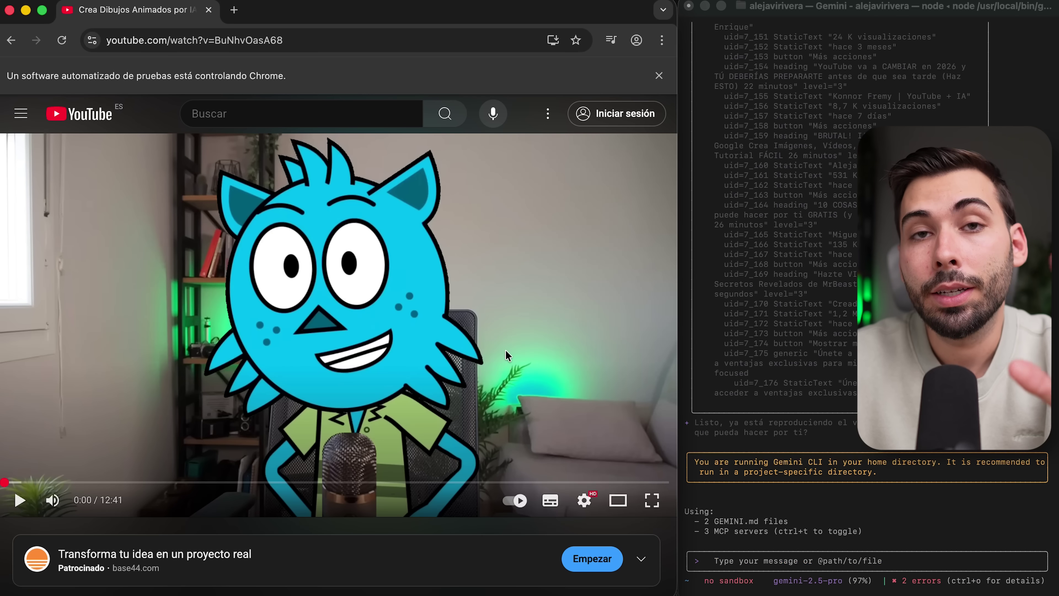
Expand the opened video's description and examine its view count, date and details
scroll(377, 335, down, 4)
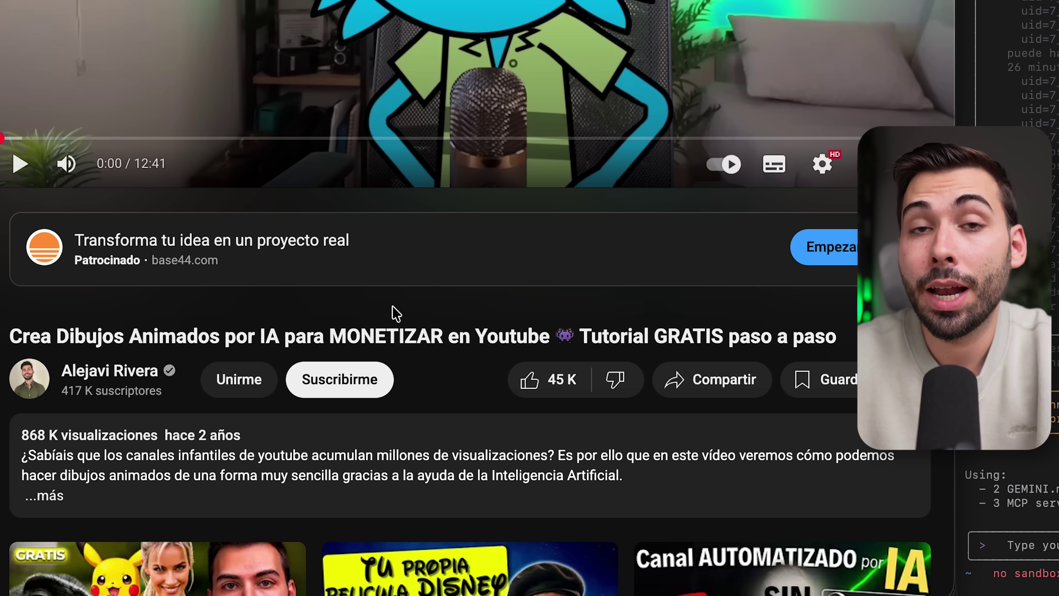
scroll(394, 346, down, 1)
click(375, 454)
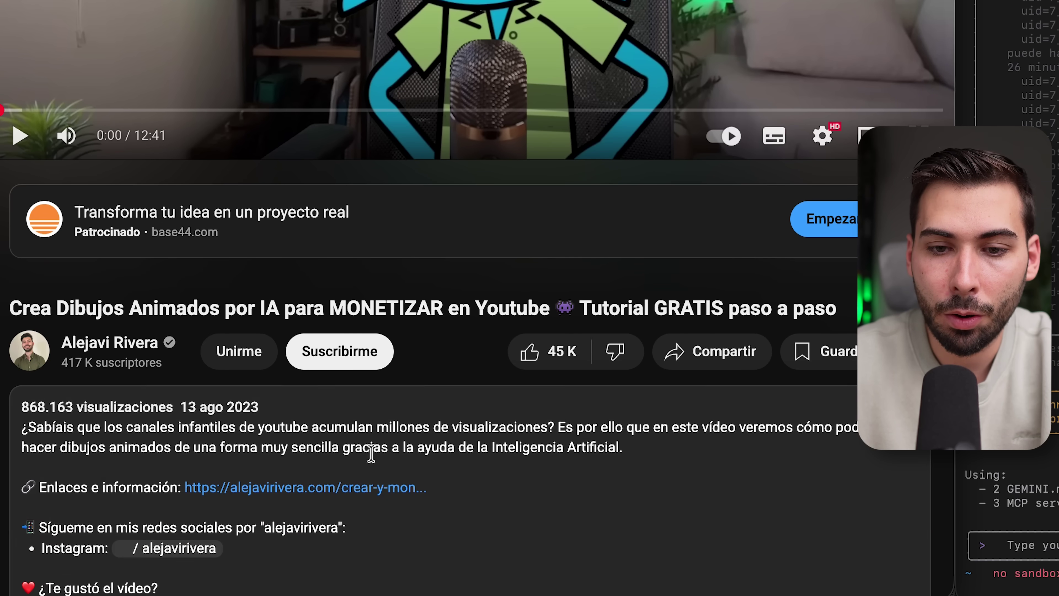
scroll(370, 480, down, 5)
scroll(371, 453, down, 4)
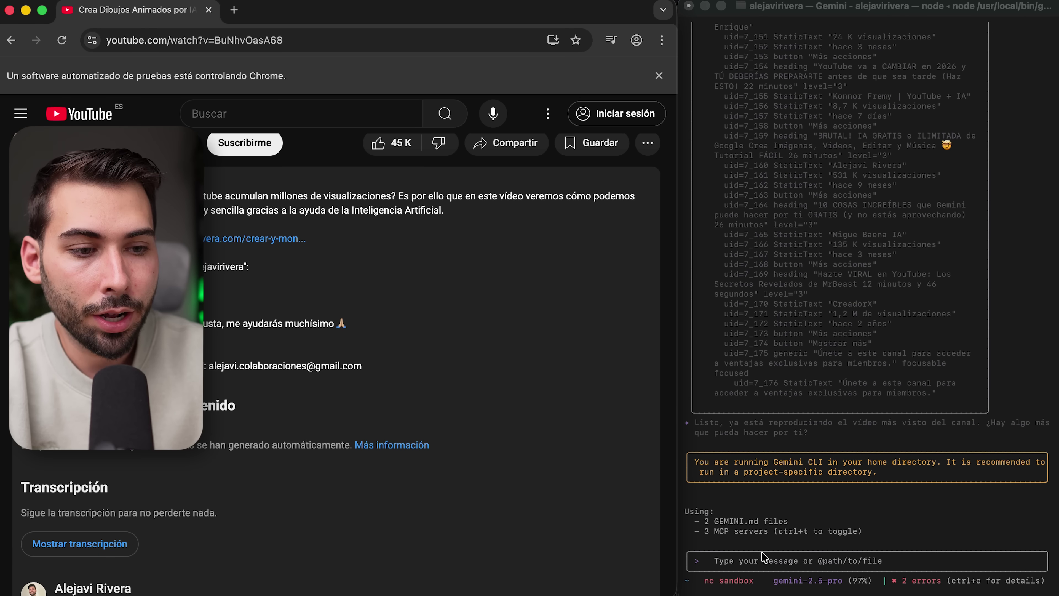
Send Gemini the request "podrías abrir su academia?" and look through the academy's home page
click(792, 565)
text(podrías abrir su academia?)
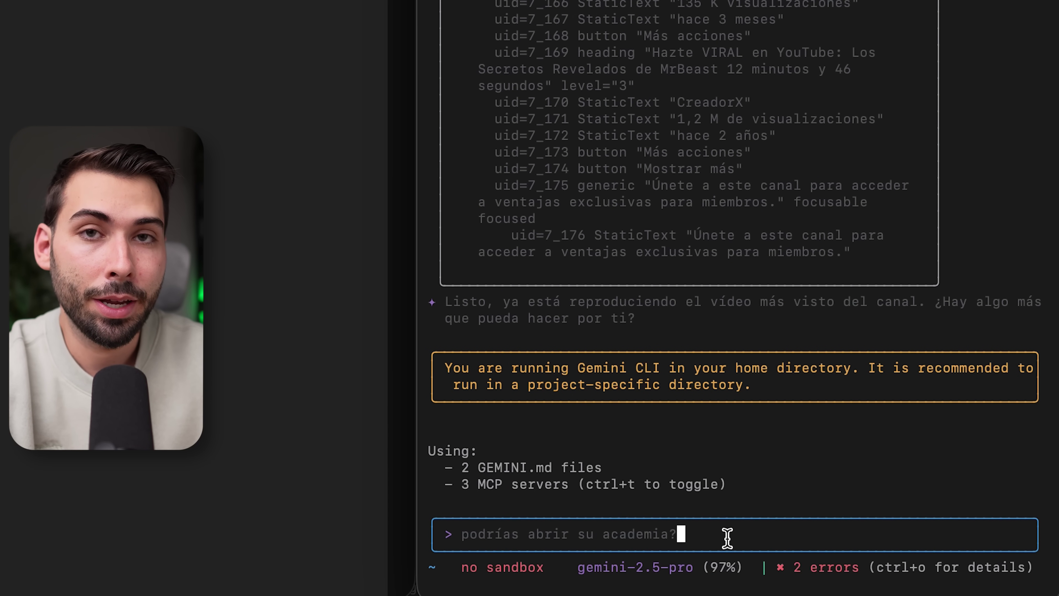
key(Return)
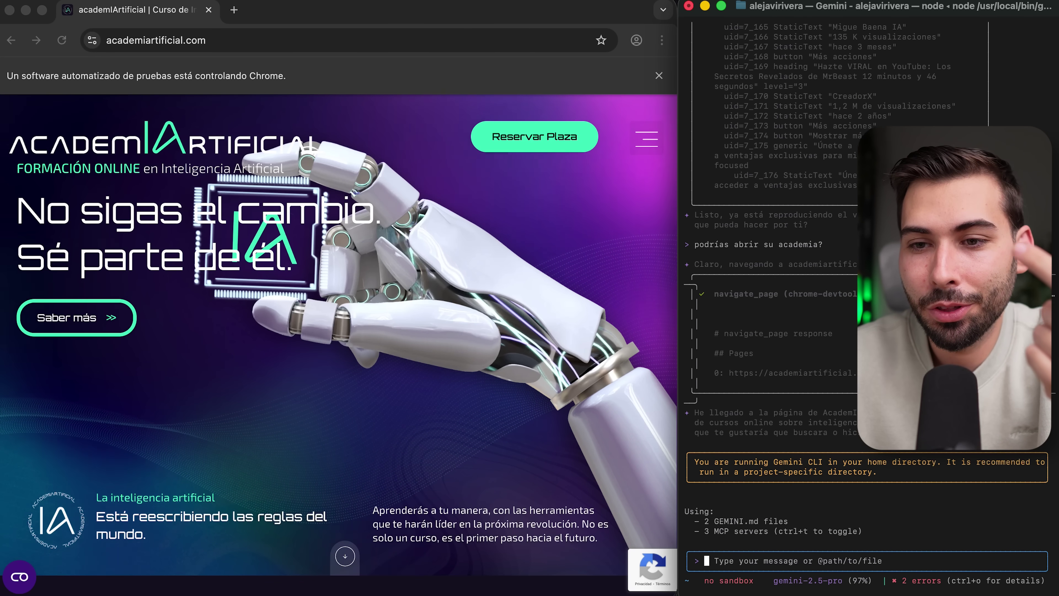
scroll(543, 488, down, 10)
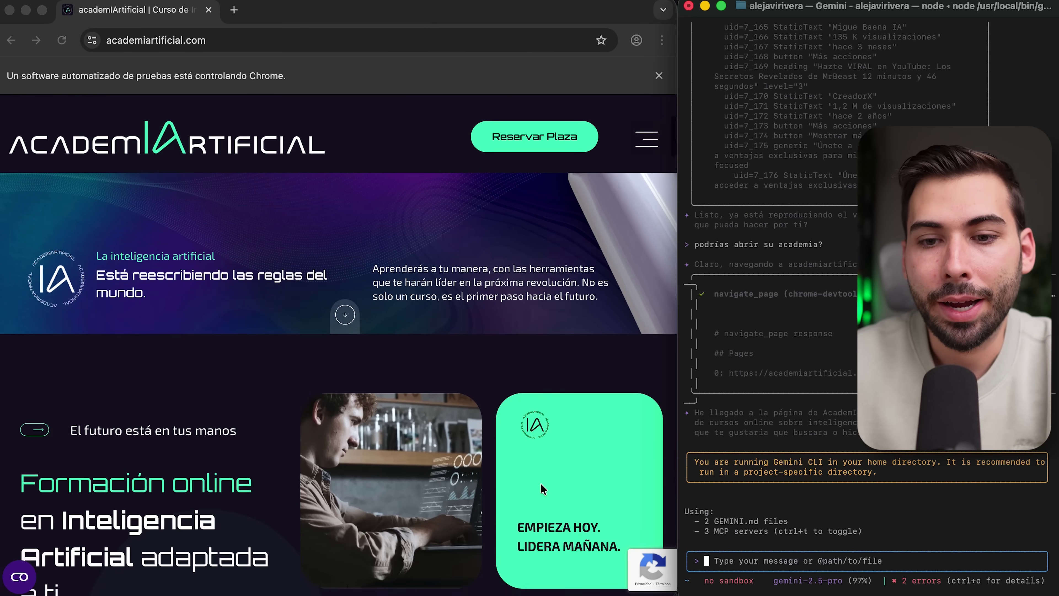
scroll(543, 488, down, 5)
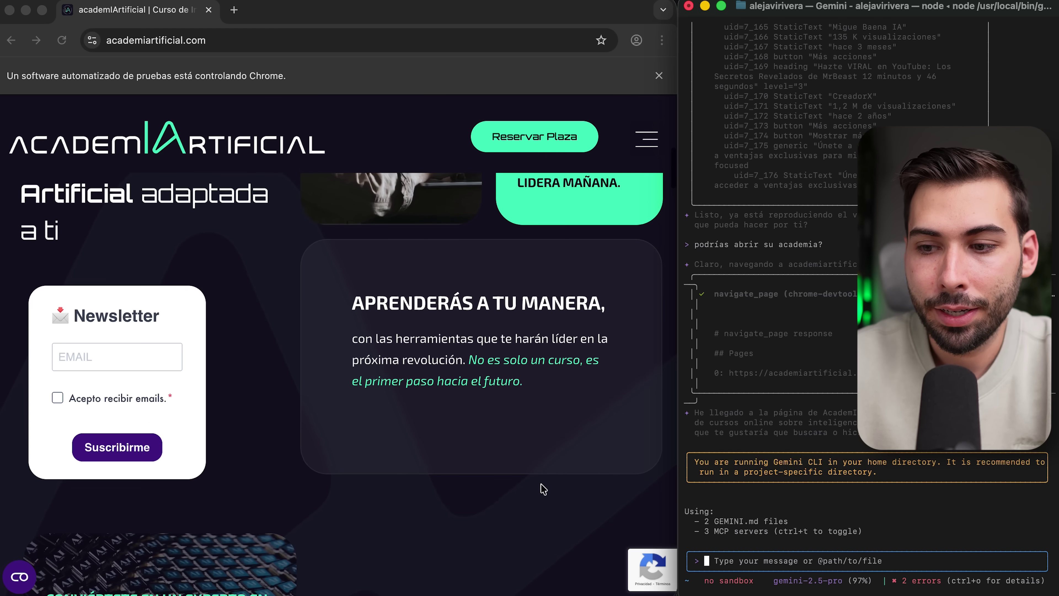
scroll(542, 488, down, 1)
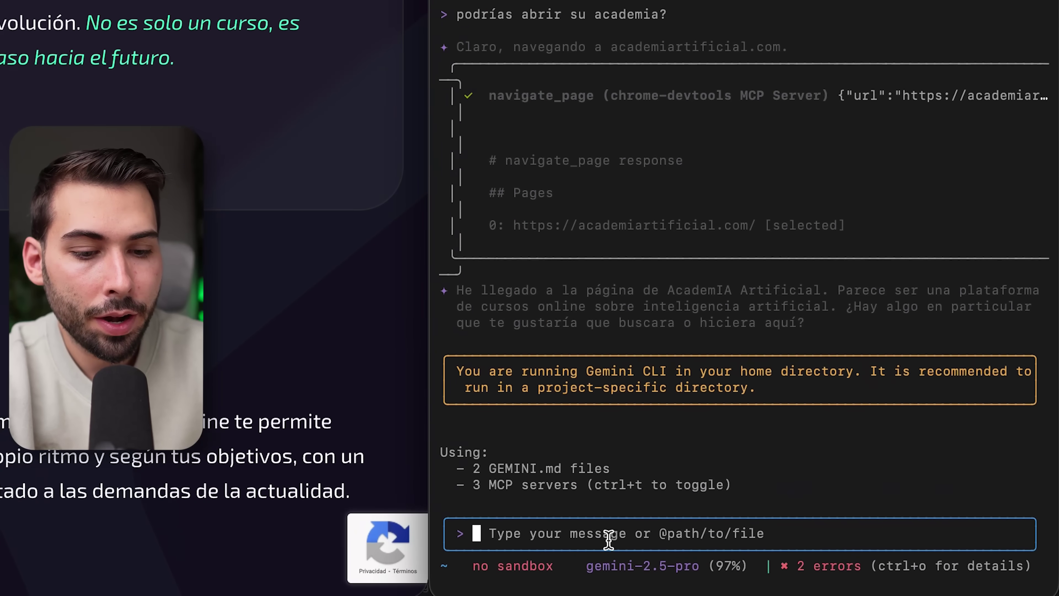
Send Gemini the request "¿Qué te parece si le hacemos una consultoría SEO de su web? Crea el informe en mi carpeta de descargas"
text(¿Qué te parece si le hacemos una consultoría SEO de su web? Crea el informe en mi carpeta de descargas)
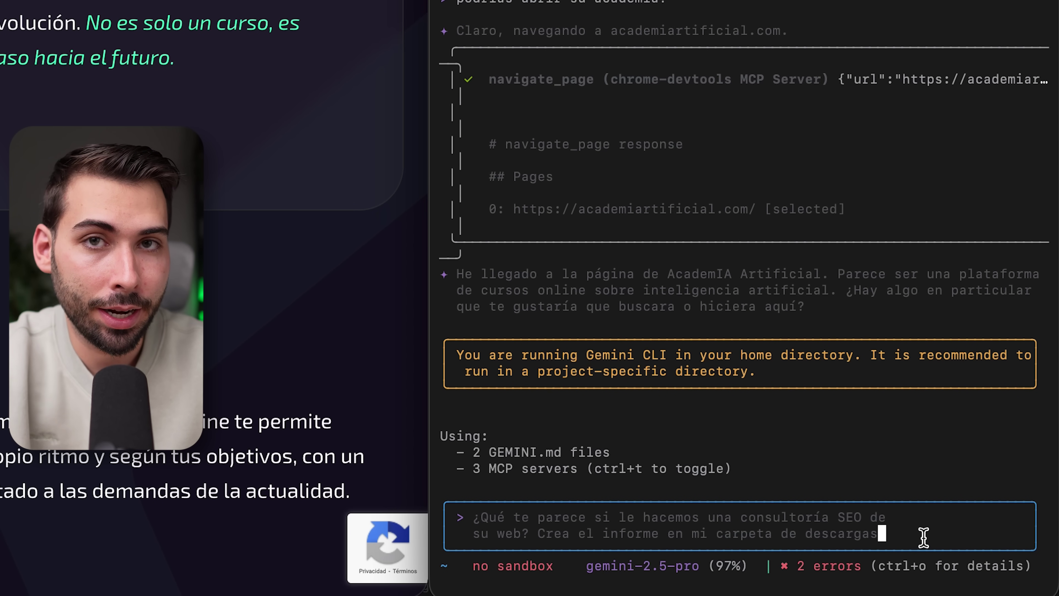
key(Return)
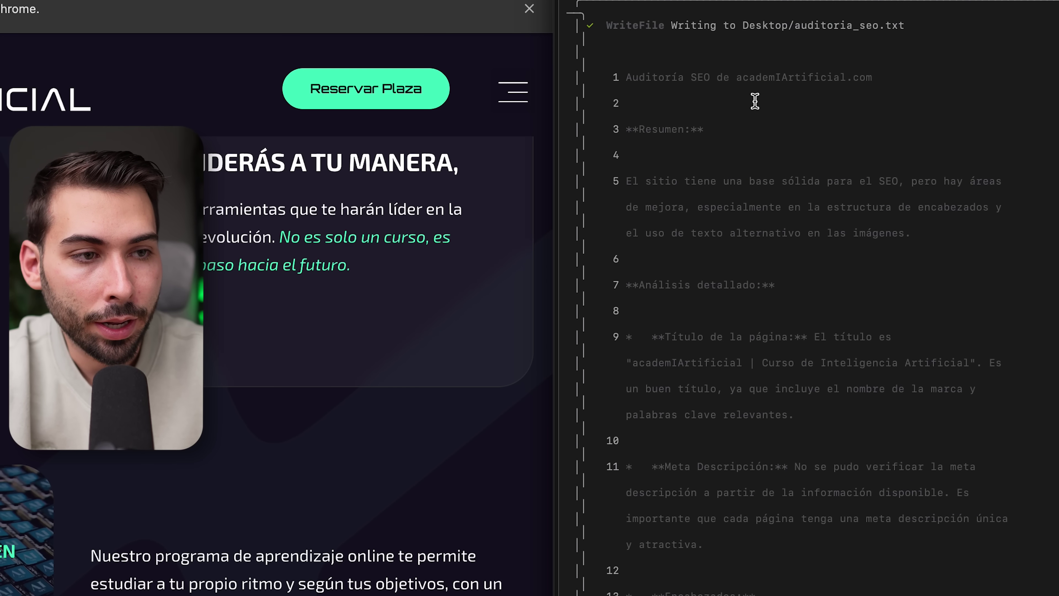
Review the SEO audit's detailed analysis and recommendations in Gemini's output, and view the report file auditoria_seo.txt
scroll(754, 101, down, 10)
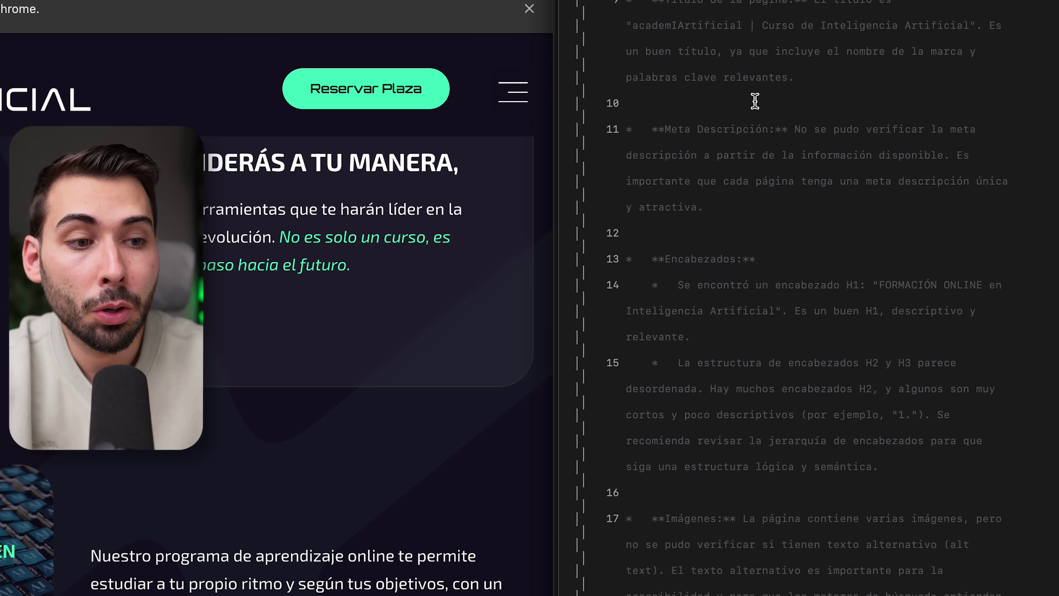
scroll(754, 101, down, 15)
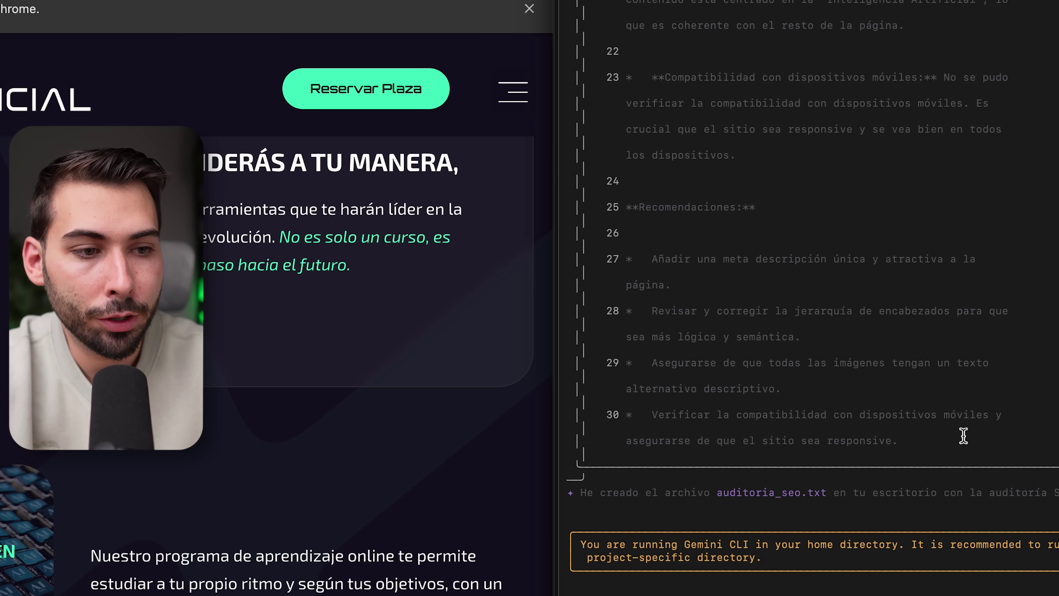
drag(962, 435, 693, 147)
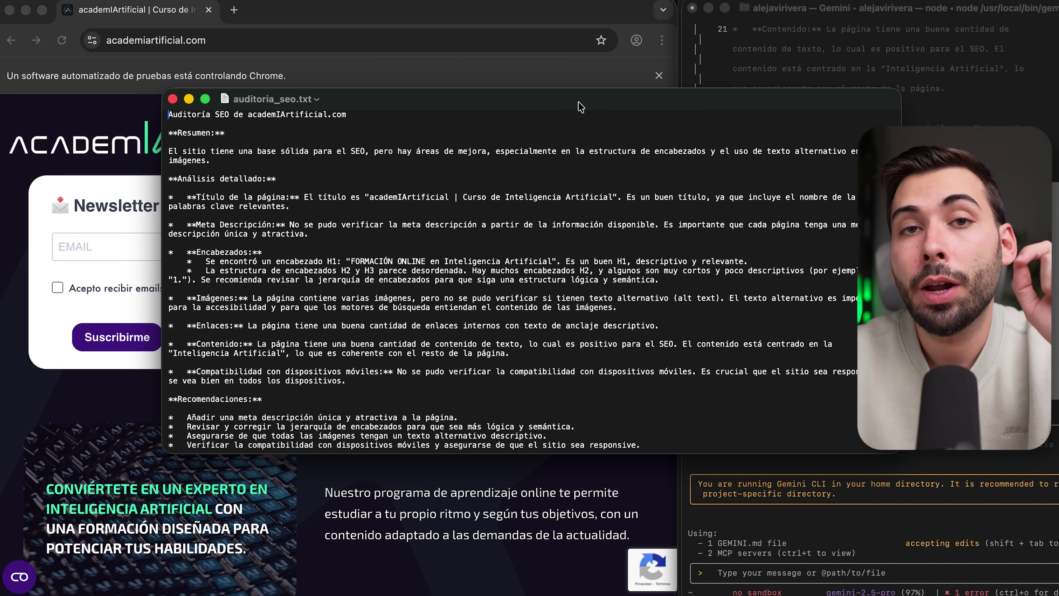